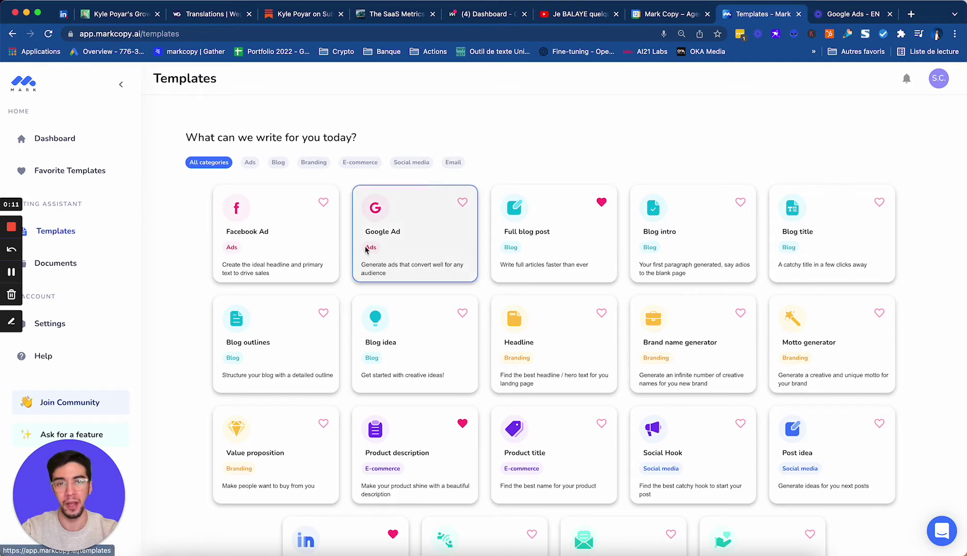
Open the Blog intro template and enter the topic 'How to write a blog post'
{"action": "left_click", "coordinate": [692, 239]}
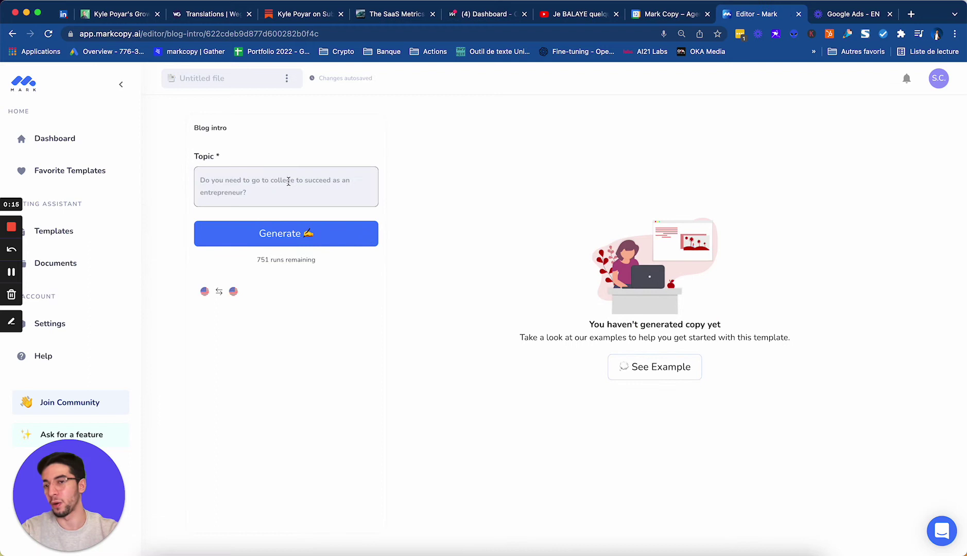
{"action": "left_click_drag", "start_coordinate": [195, 158], "coordinate": [212, 161]}
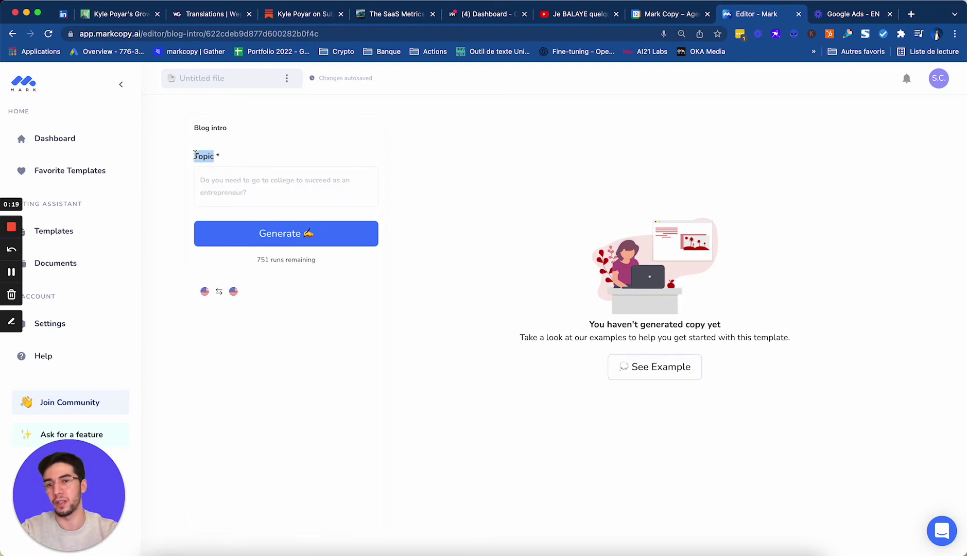
{"action": "left_click", "coordinate": [238, 177]}
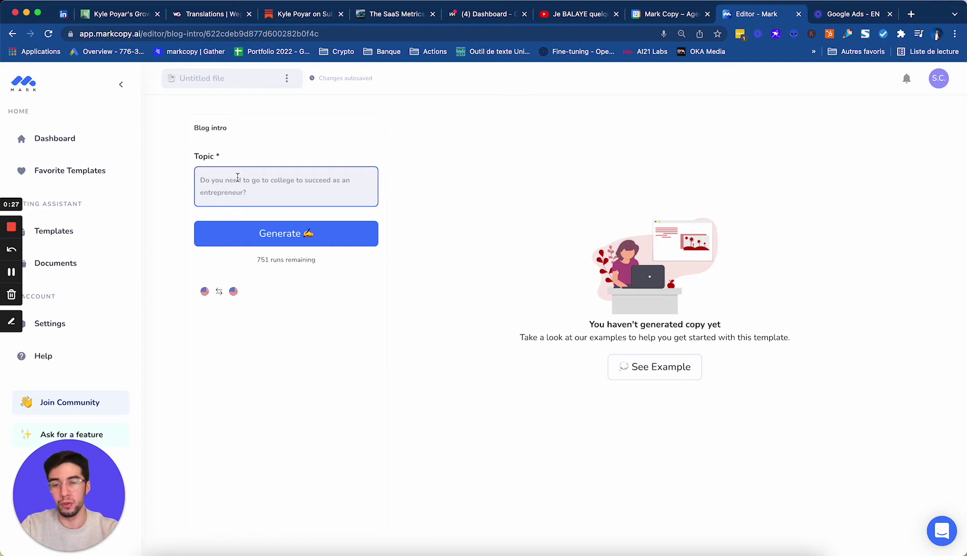
{"action": "type", "text": "How"}
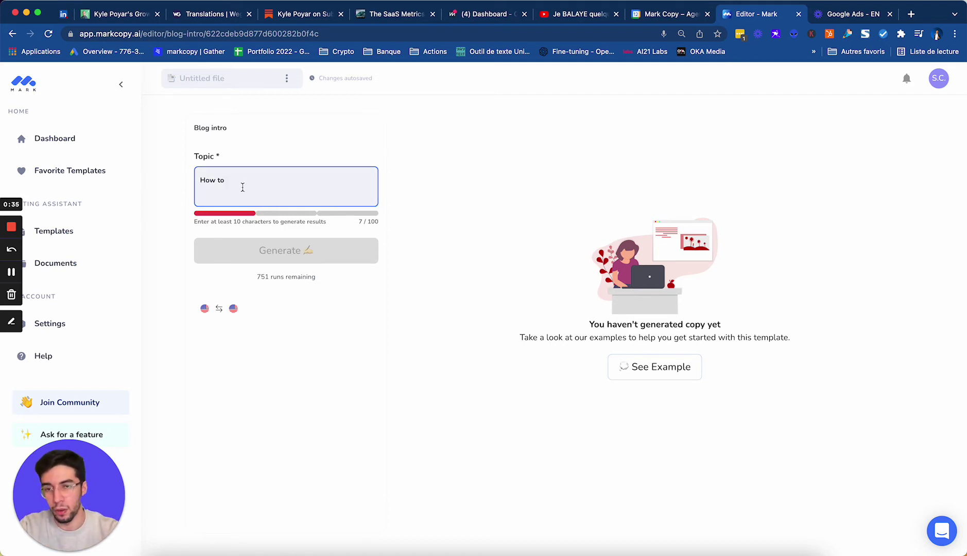
{"action": "type", "text": "to write a b"}
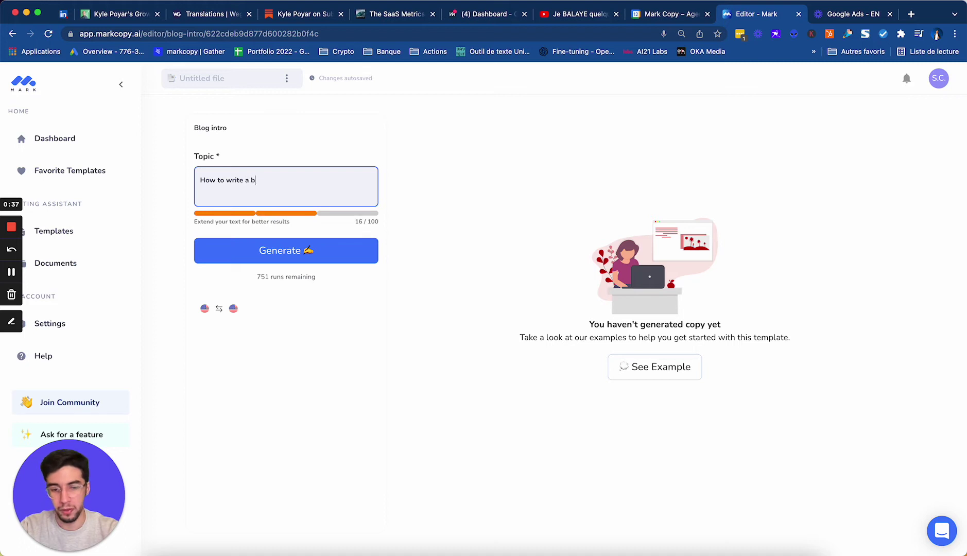
{"action": "type", "text": "log post"}
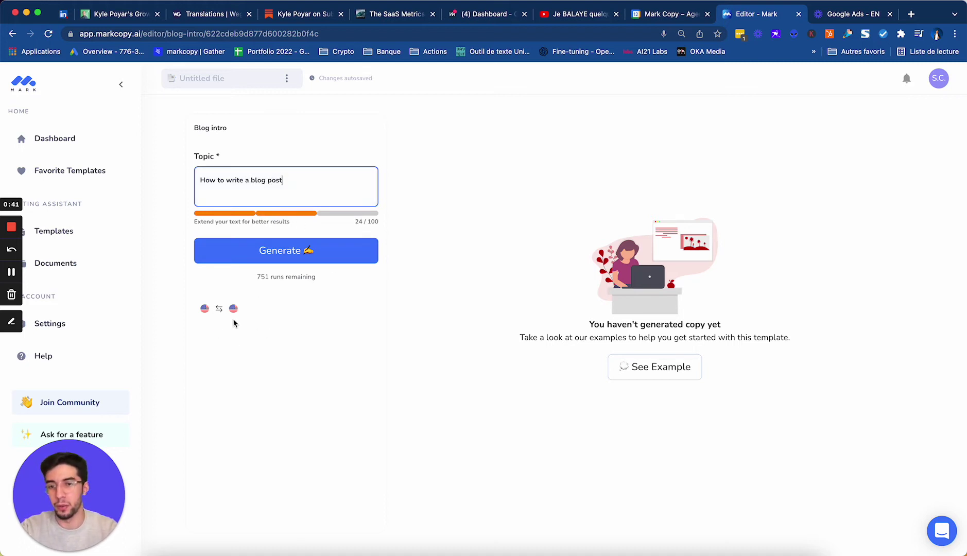
Generate blog intros and delete the leading quoted topic from the first, leaving 90 words
{"action": "left_click", "coordinate": [285, 255]}
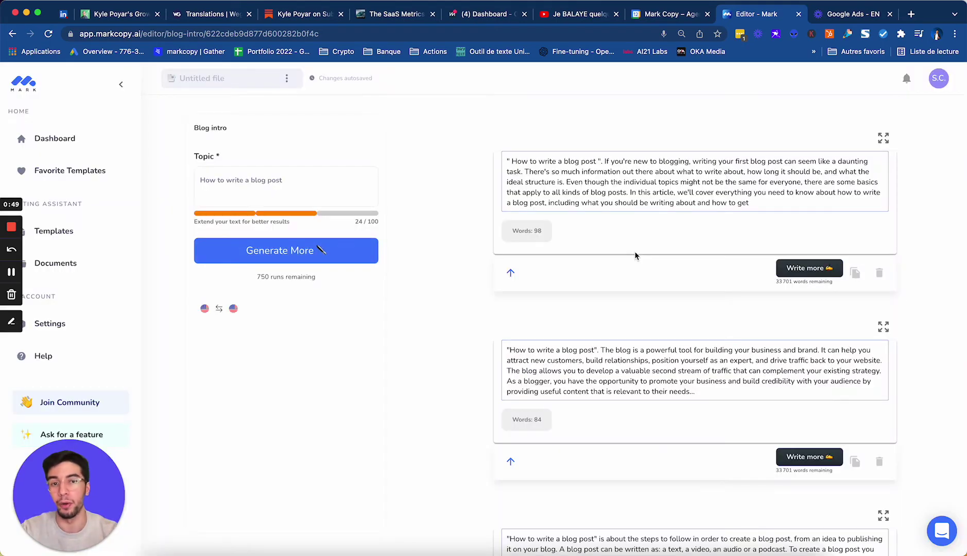
{"action": "left_click", "coordinate": [601, 161]}
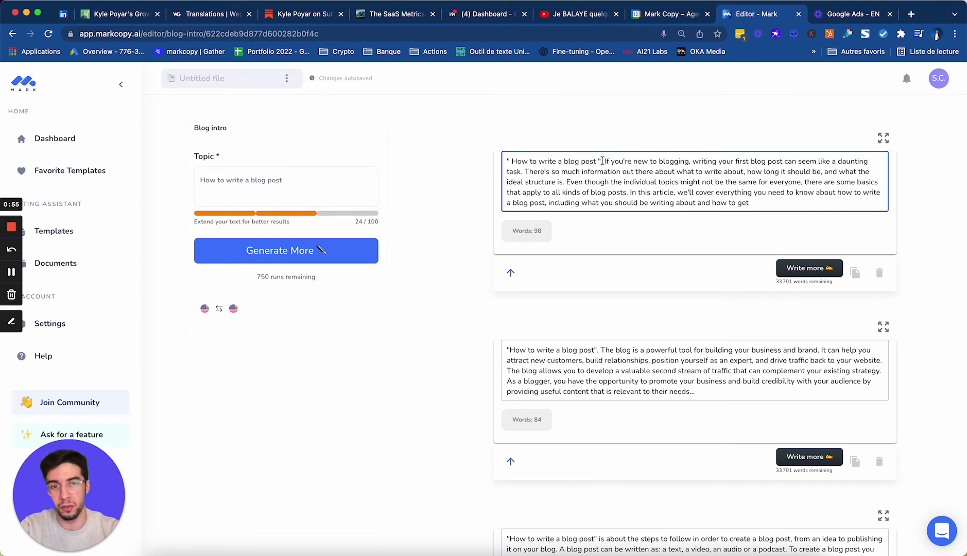
{"action": "left_click_drag", "start_coordinate": [601, 160], "coordinate": [463, 161]}
{"action": "key", "text": "BackSpace"}
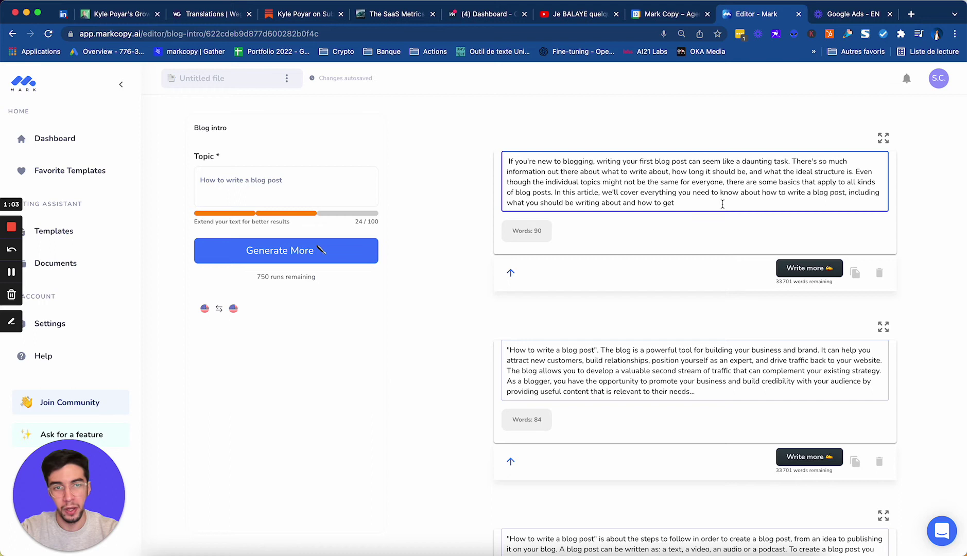
{"action": "left_click_drag", "start_coordinate": [722, 204], "coordinate": [458, 164]}
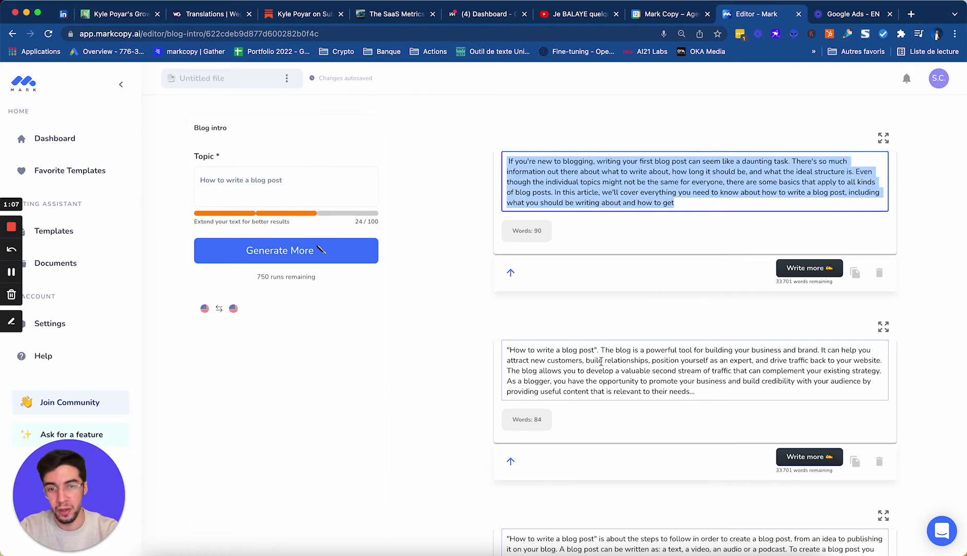
Copy the second intro's 'As a blogger' sentences into a new paragraph ending the first intro (116 words)
{"action": "scroll", "coordinate": [709, 453], "scroll_direction": "down", "scroll_amount": 2}
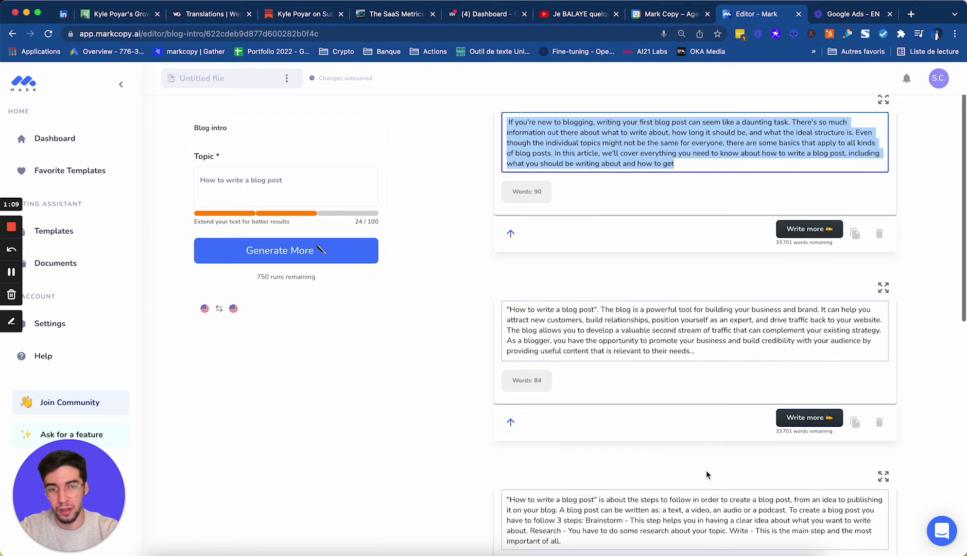
{"action": "left_click", "coordinate": [713, 354]}
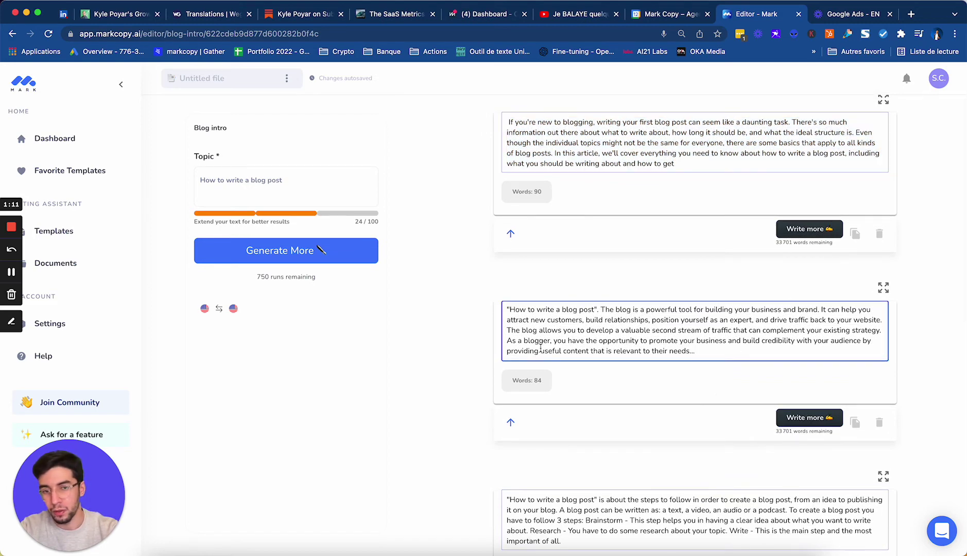
{"action": "left_click_drag", "start_coordinate": [703, 355], "coordinate": [485, 346]}
{"action": "key", "text": "ctrl+c"}
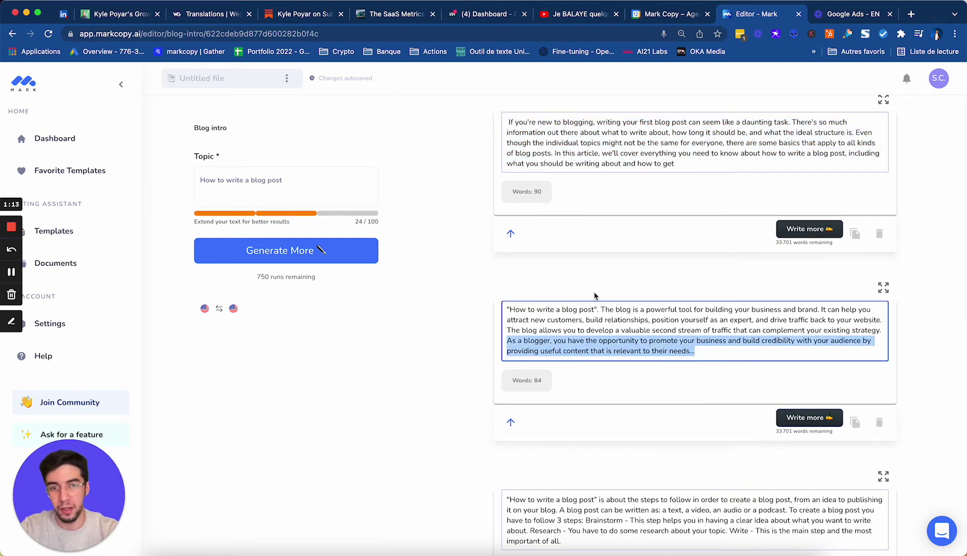
{"action": "left_click", "coordinate": [700, 163]}
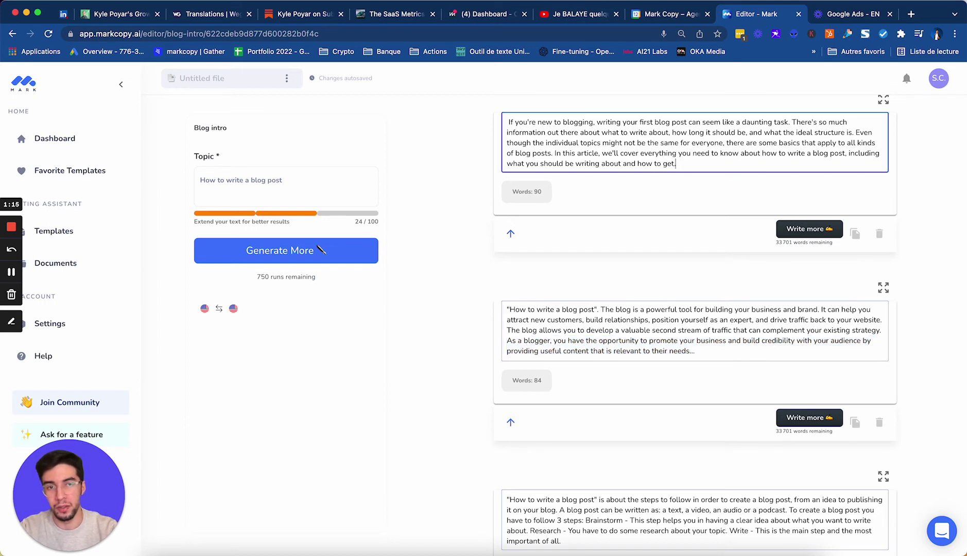
{"action": "key", "text": "Return"}
{"action": "key", "text": "Return"}
{"action": "key", "text": "ctrl+v"}
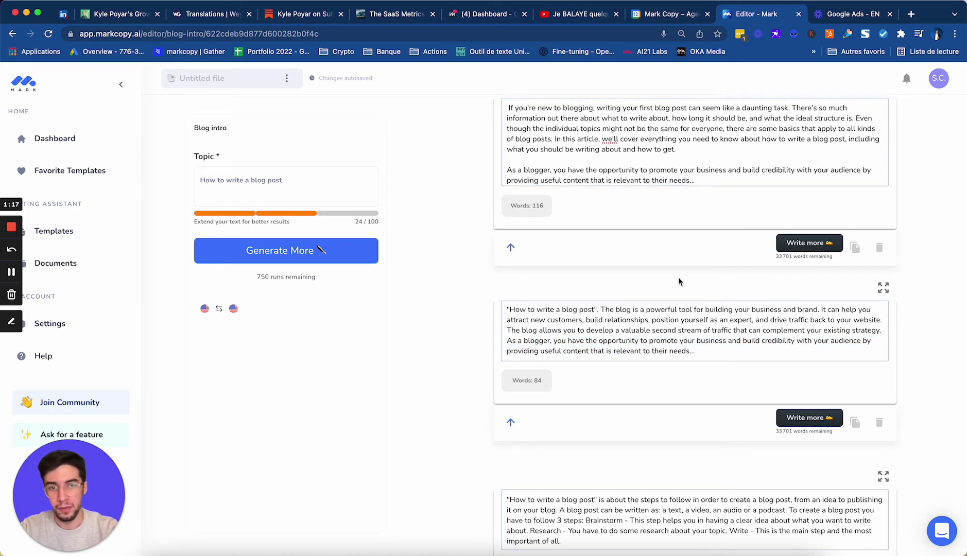
{"action": "scroll", "coordinate": [493, 319], "scroll_direction": "down", "scroll_amount": 1}
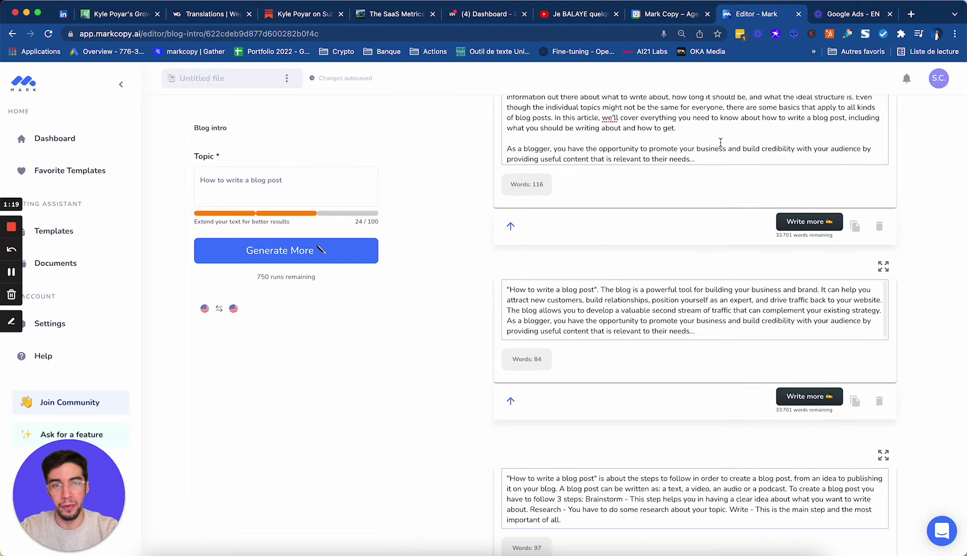
{"action": "scroll", "coordinate": [719, 220], "scroll_direction": "up", "scroll_amount": 2}
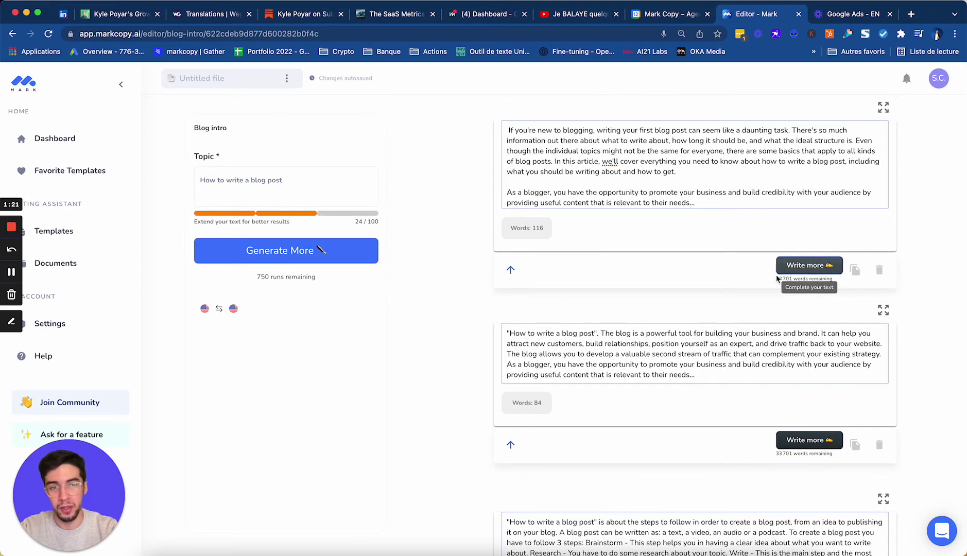
Add a new line after the first intro and have the AI continue writing it
{"action": "left_click", "coordinate": [716, 206]}
{"action": "key", "text": "Return"}
{"action": "key", "text": "Return"}
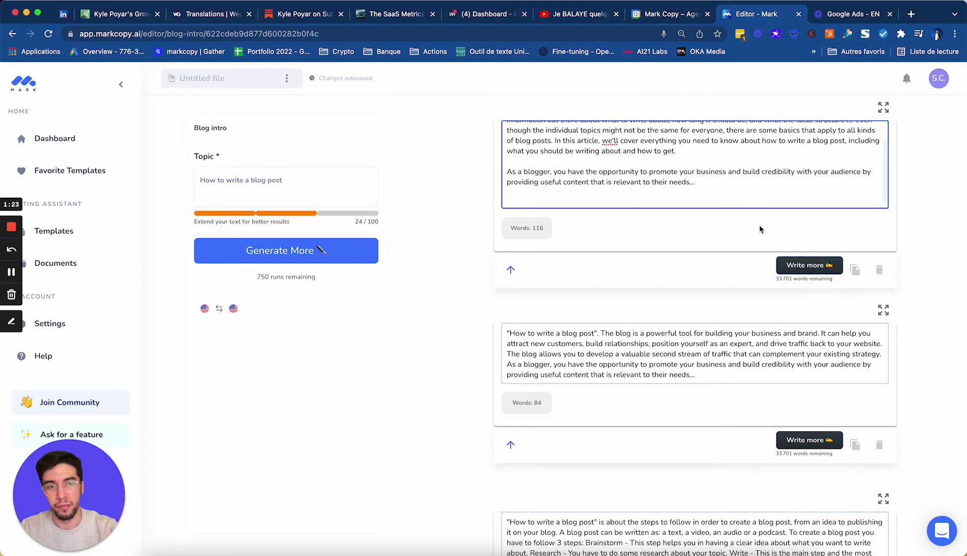
{"action": "left_click", "coordinate": [817, 266]}
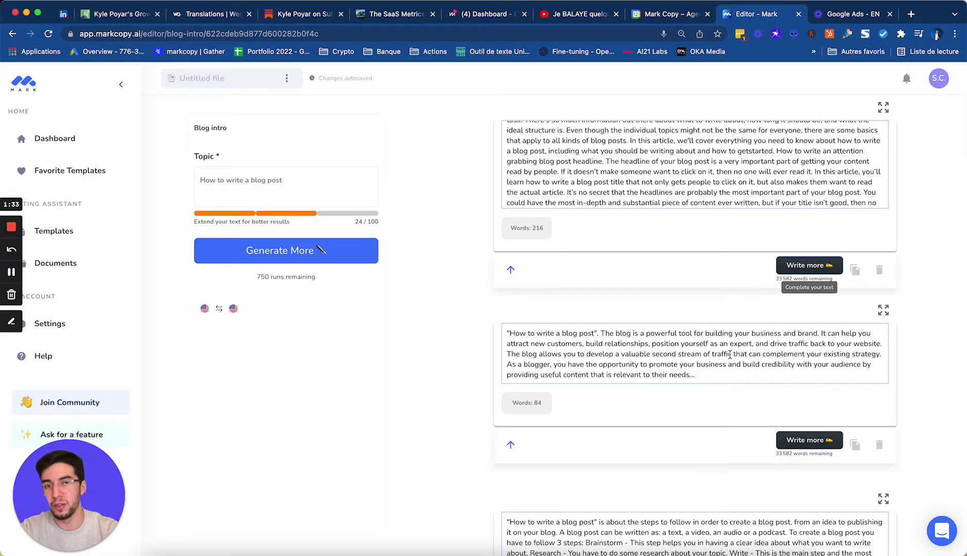
Scroll through the further generated intros, including the 97-word and 95-word versions
{"action": "scroll", "coordinate": [679, 357], "scroll_direction": "down", "scroll_amount": 1}
{"action": "scroll", "coordinate": [709, 252], "scroll_direction": "down", "scroll_amount": 2}
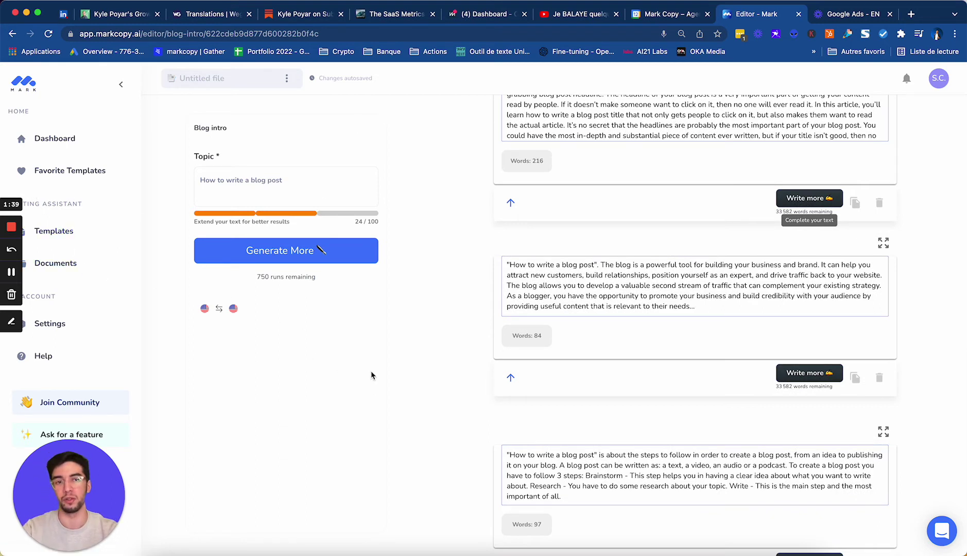
{"action": "scroll", "coordinate": [406, 429], "scroll_direction": "down", "scroll_amount": 6}
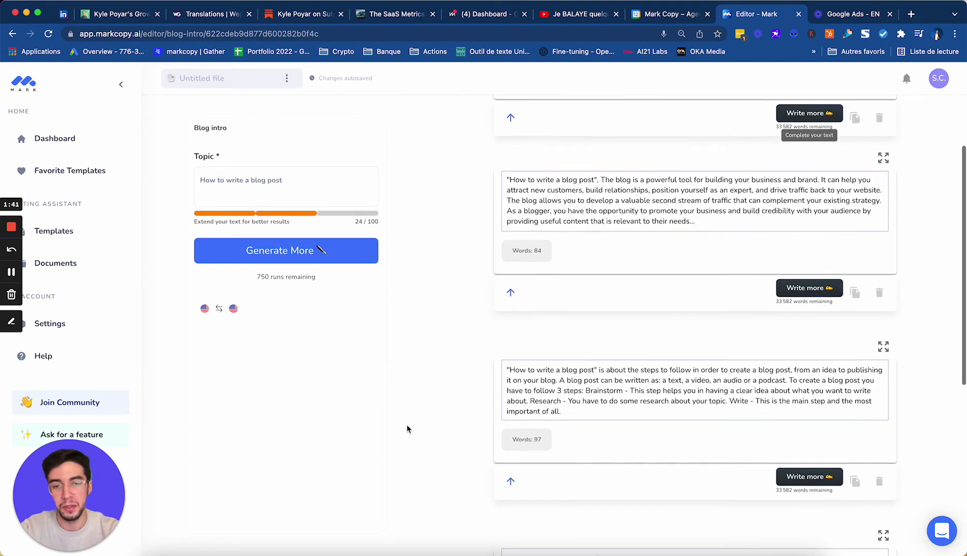
{"action": "scroll", "coordinate": [407, 428], "scroll_direction": "down", "scroll_amount": 4}
{"action": "scroll", "coordinate": [460, 395], "scroll_direction": "up", "scroll_amount": 5}
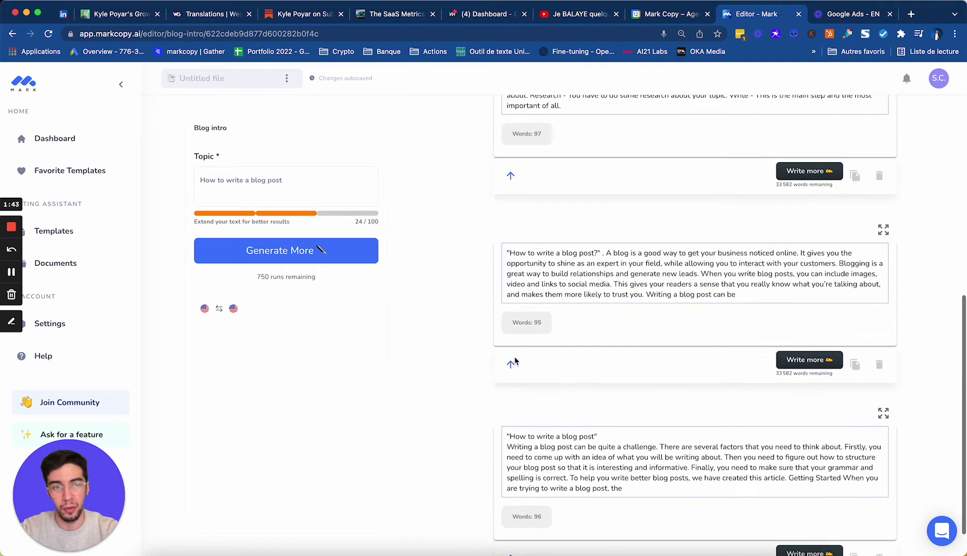
{"action": "scroll", "coordinate": [460, 411], "scroll_direction": "down", "scroll_amount": 1}
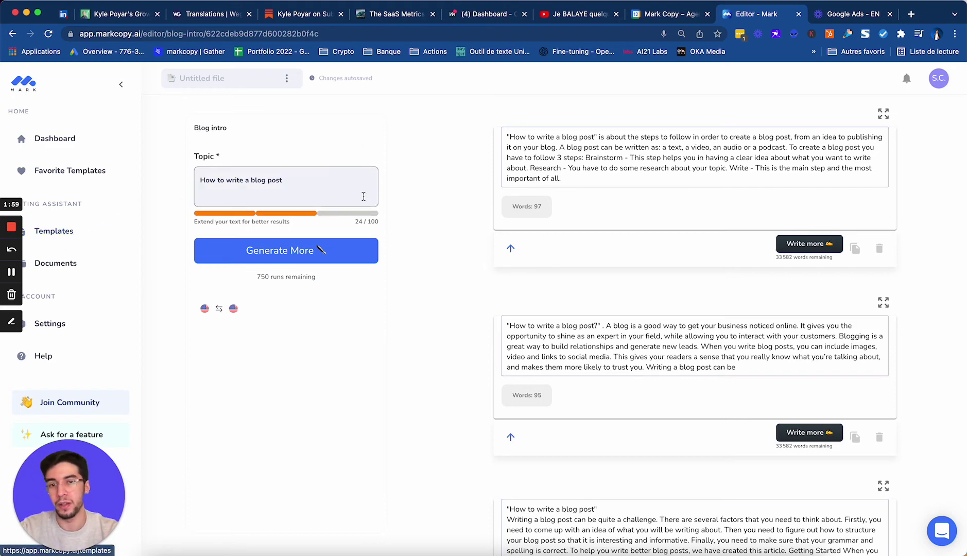
Go to Templates and start a new, blank Full blog post document
{"action": "left_click", "coordinate": [61, 241]}
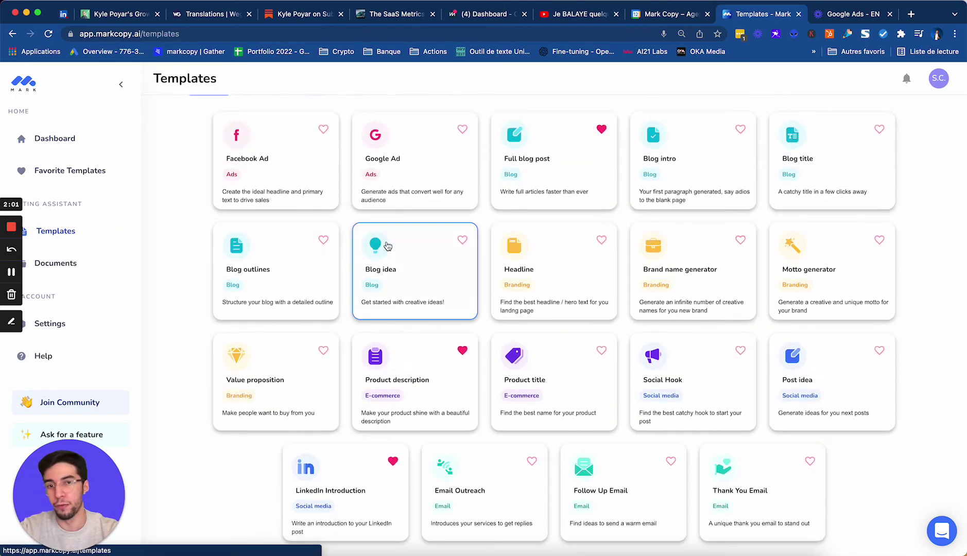
{"action": "left_click", "coordinate": [569, 209]}
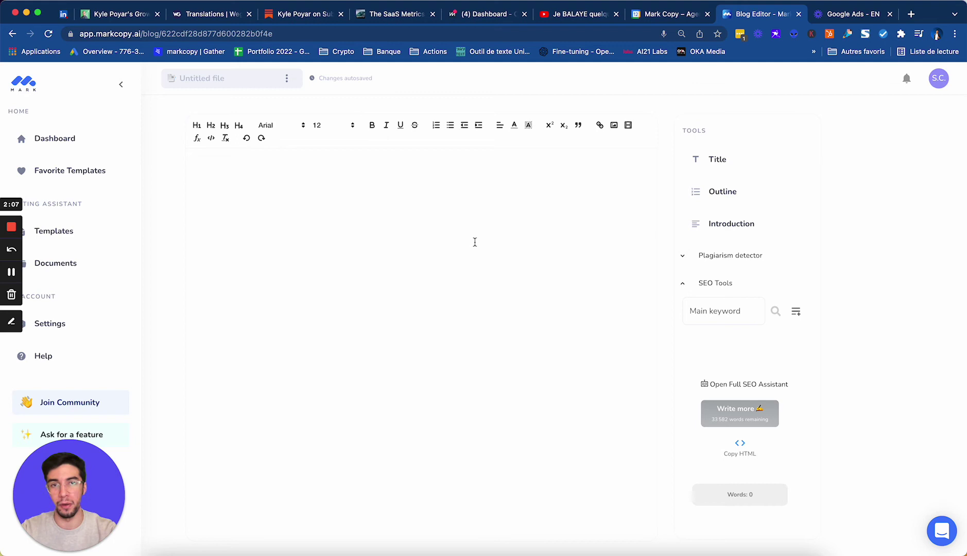
Generate three introductions with the Introduction tool for the topic 'How to write a blog article'
{"action": "left_click", "coordinate": [738, 225]}
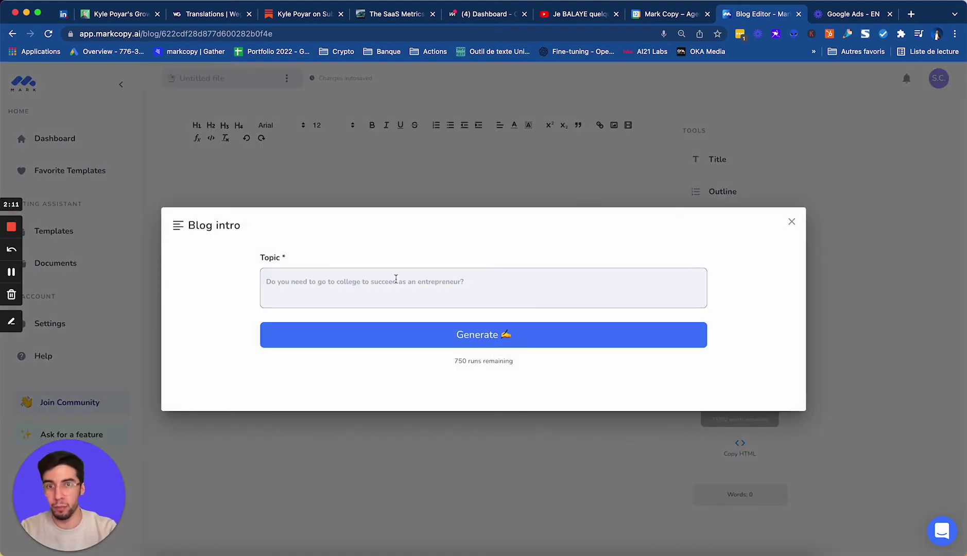
{"action": "left_click", "coordinate": [396, 279]}
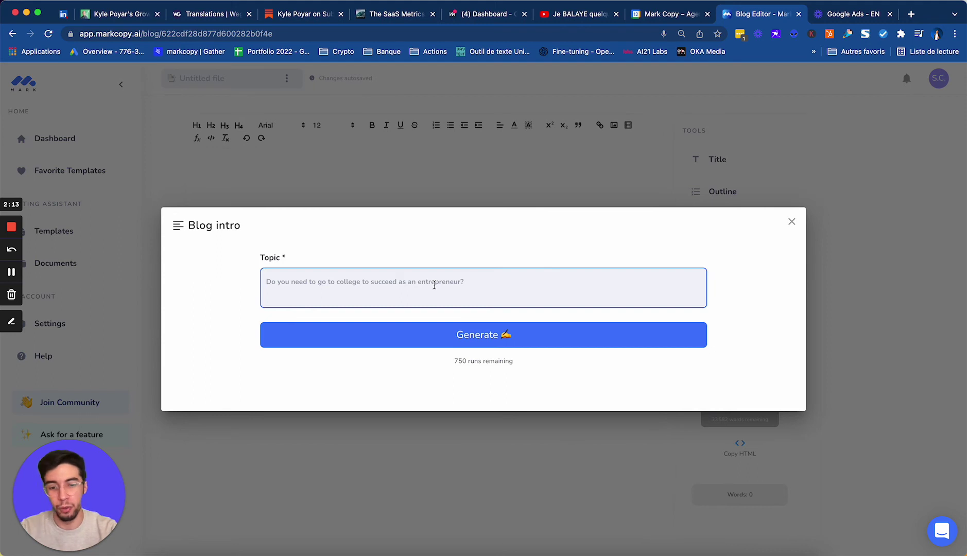
{"action": "type", "text": "How t"}
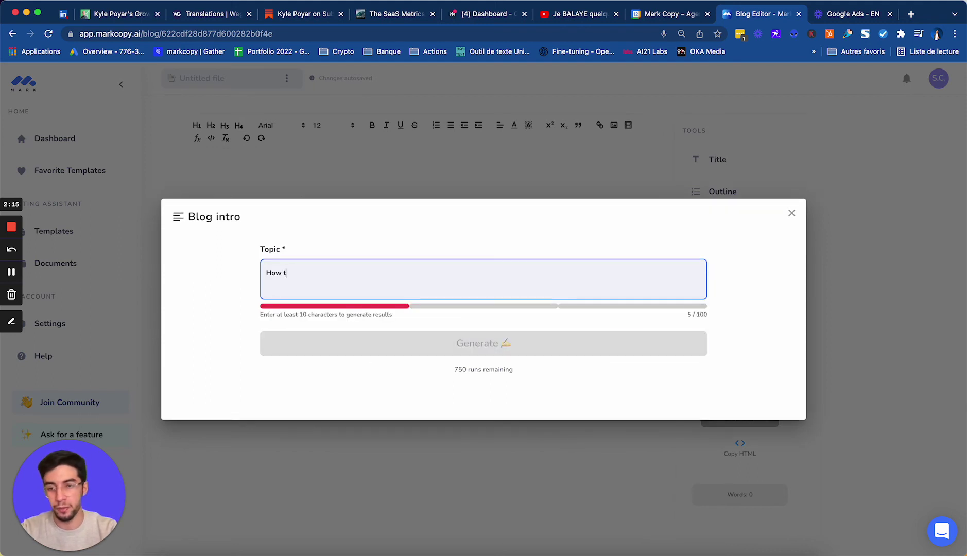
{"action": "type", "text": "o write a blog article"}
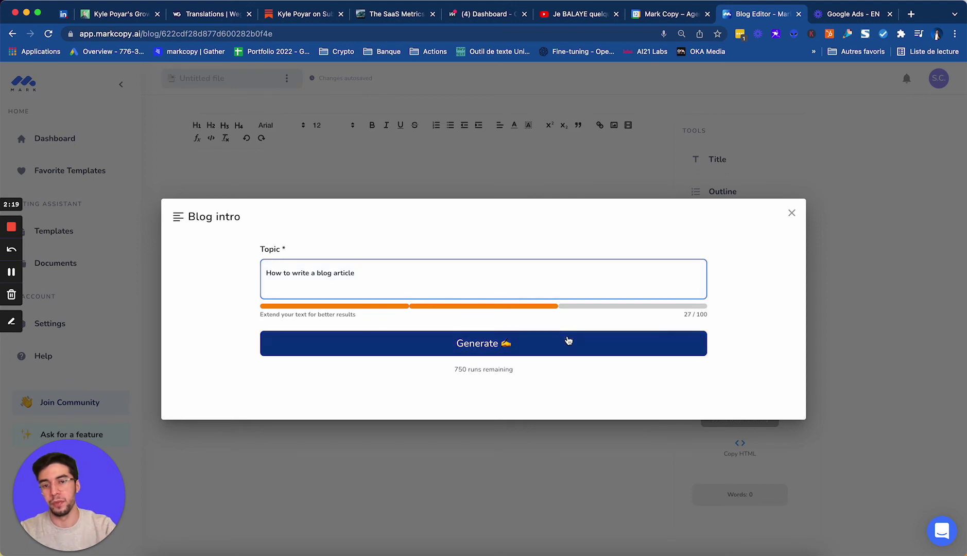
{"action": "left_click", "coordinate": [567, 339]}
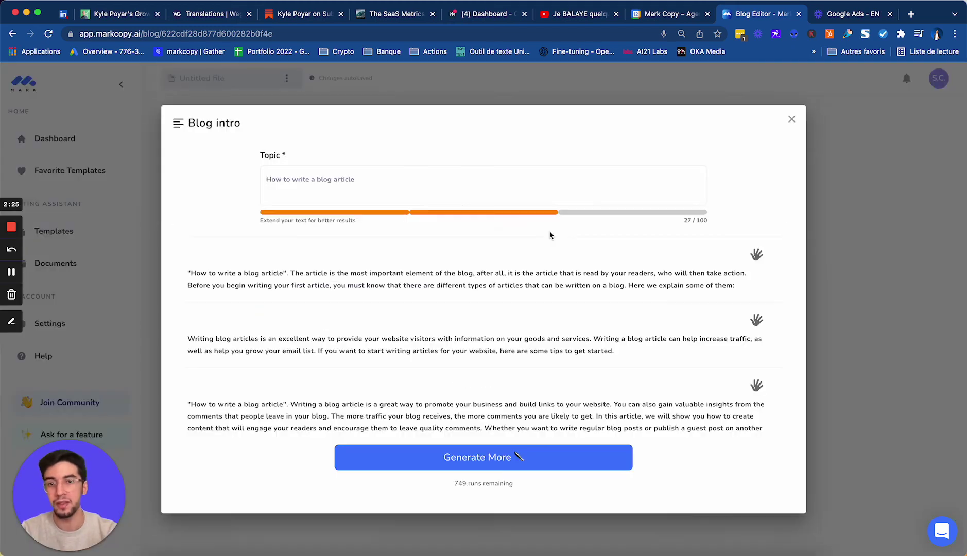
Add the third generated intro, about promoting your business and building links, to the post
{"action": "mouse_move", "coordinate": [309, 270]}
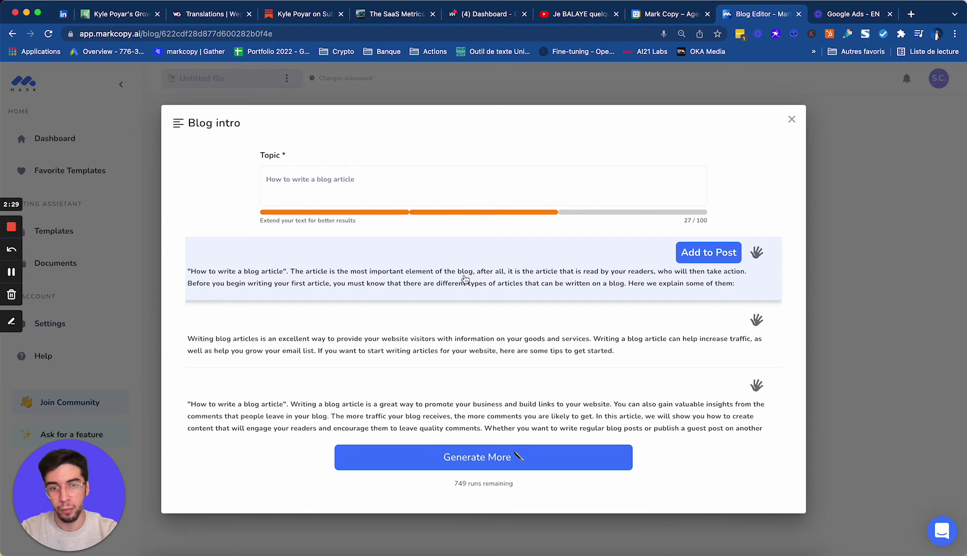
{"action": "mouse_move", "coordinate": [287, 304]}
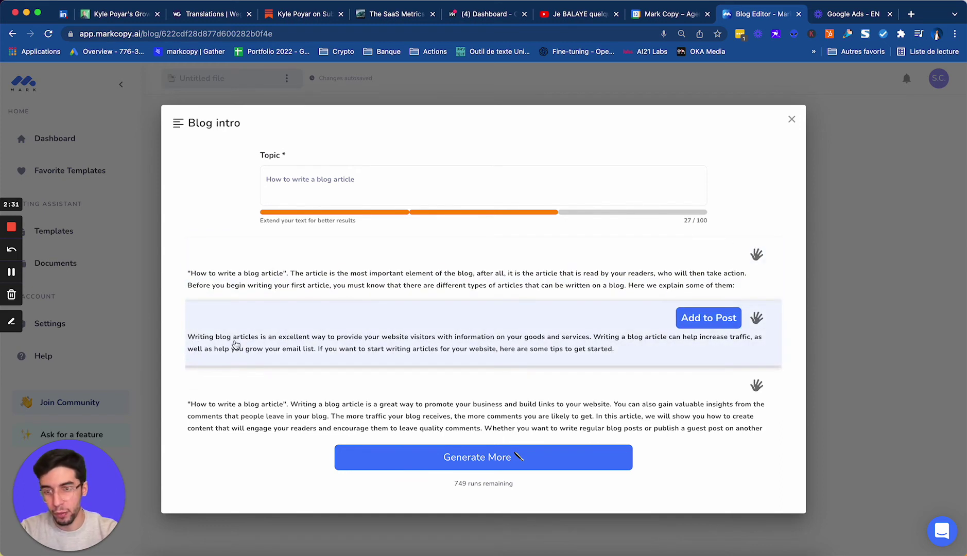
{"action": "mouse_move", "coordinate": [640, 387]}
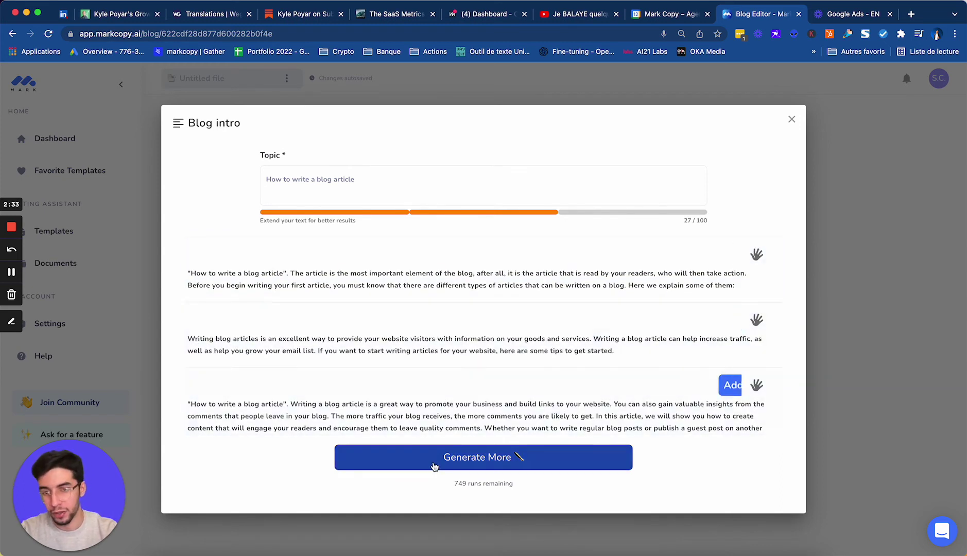
{"action": "scroll", "coordinate": [641, 387], "scroll_direction": "down", "scroll_amount": 2}
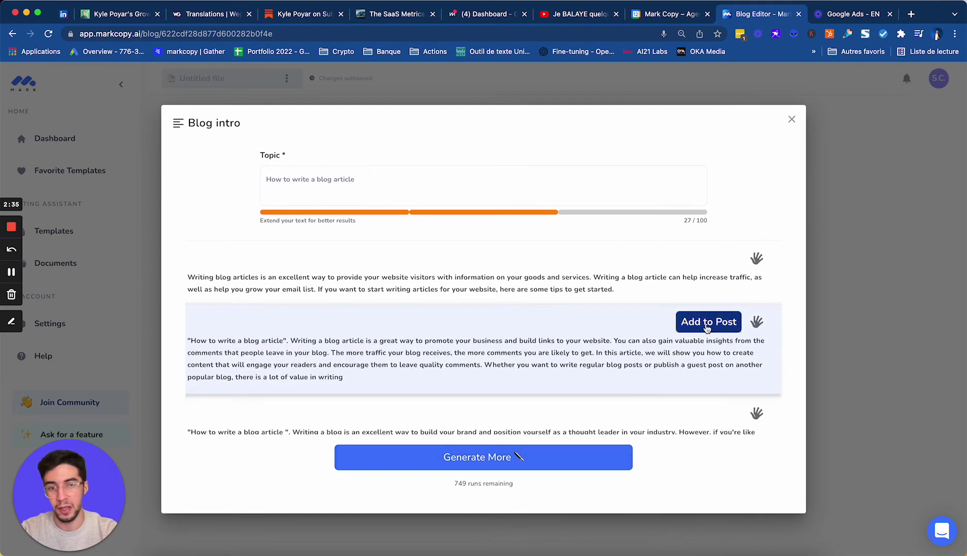
{"action": "left_click", "coordinate": [713, 321]}
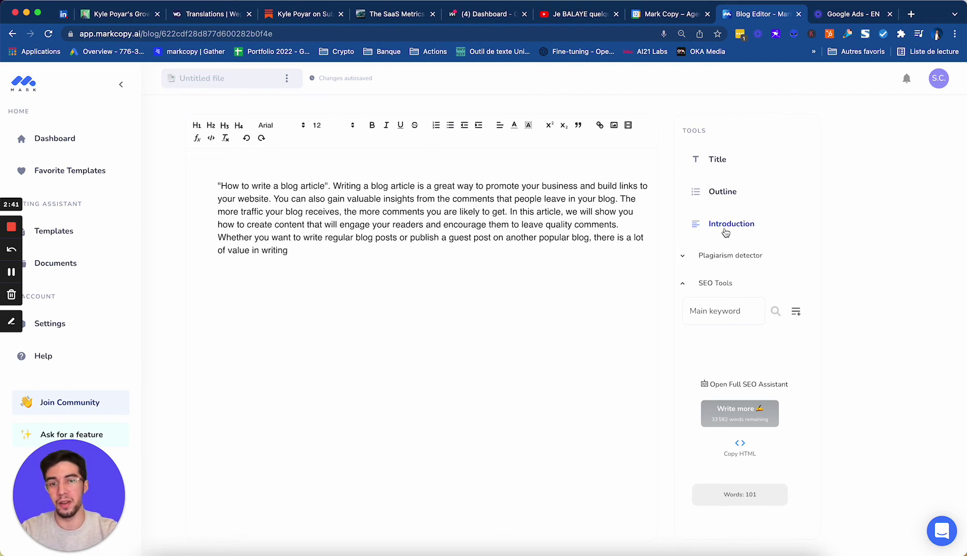
Have the AI write more after the intro, adding numbered tips and bringing the post to 221 words
{"action": "left_click_drag", "start_coordinate": [293, 252], "coordinate": [214, 189]}
{"action": "left_click", "coordinate": [739, 413]}
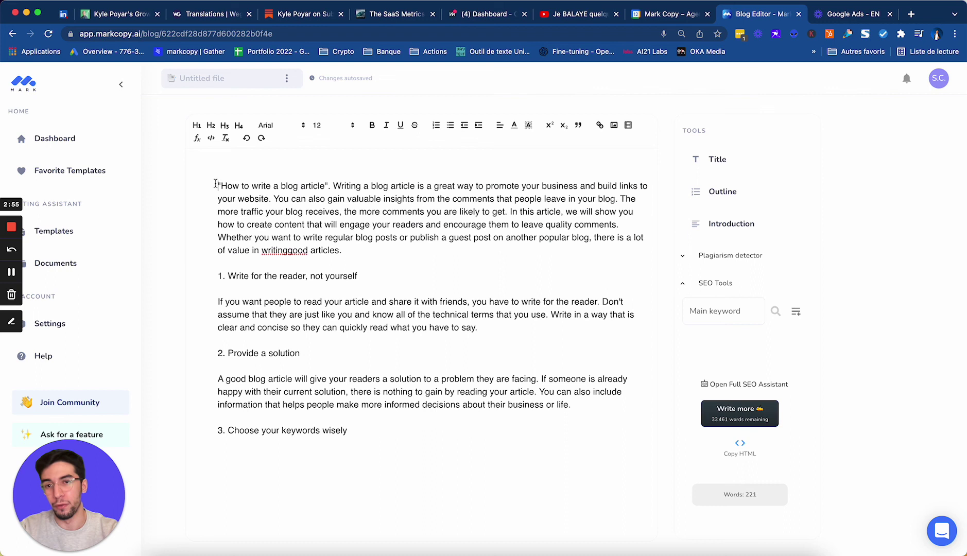
{"action": "left_click_drag", "start_coordinate": [217, 185], "coordinate": [441, 493]}
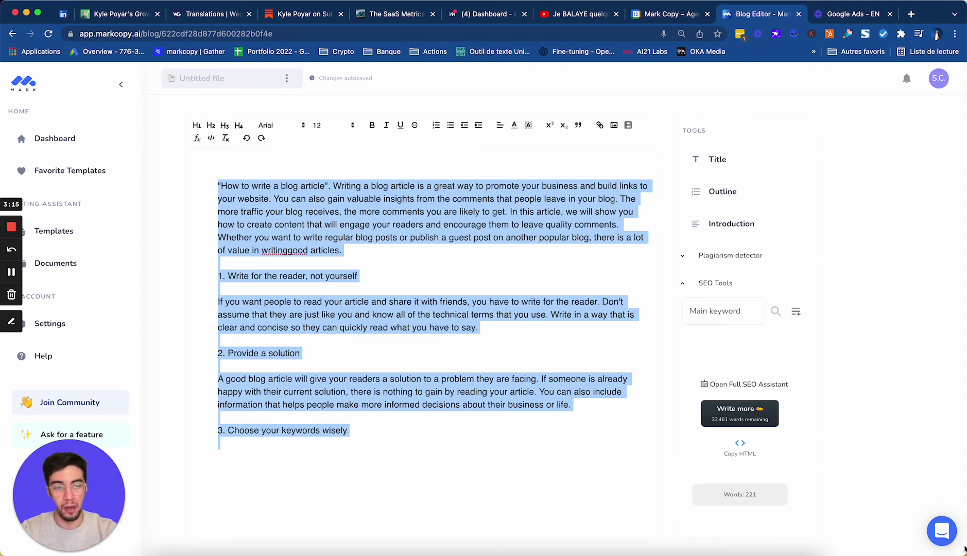
{"action": "left_click", "coordinate": [944, 536]}
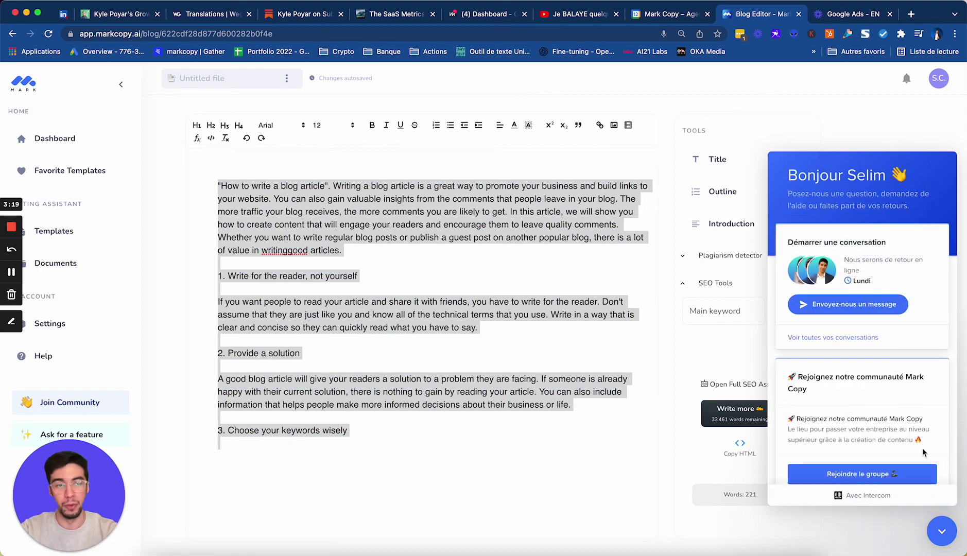
{"action": "left_click", "coordinate": [947, 534]}
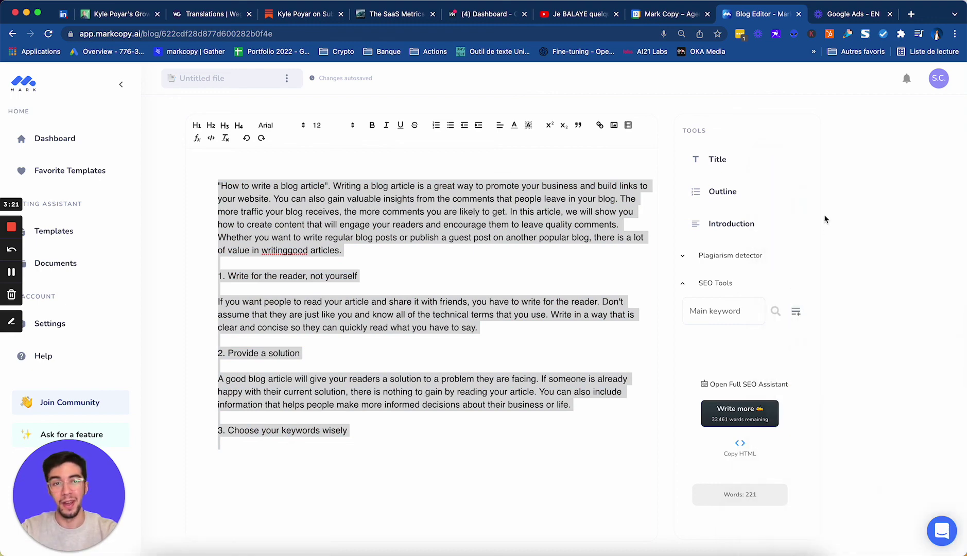